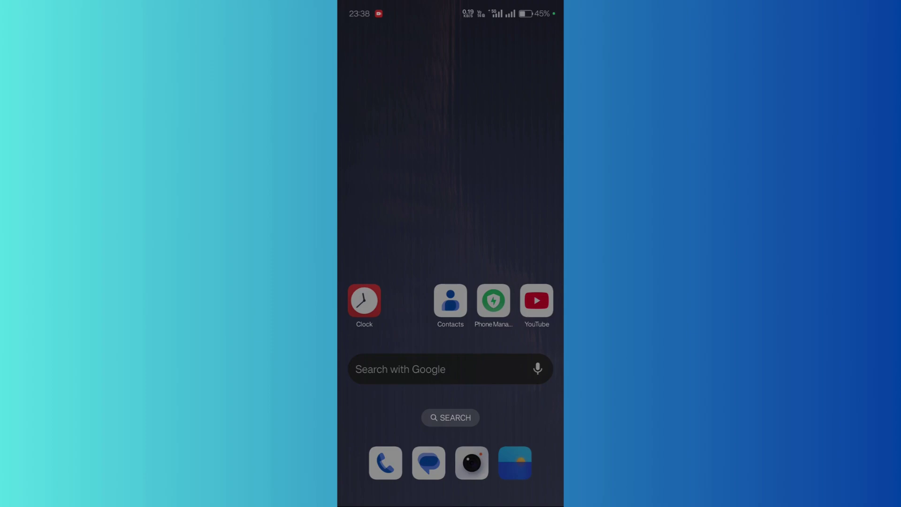
- Pull down the Quick Settings panel and adjust the brightness slider
drag(544, 14, 544, 281)
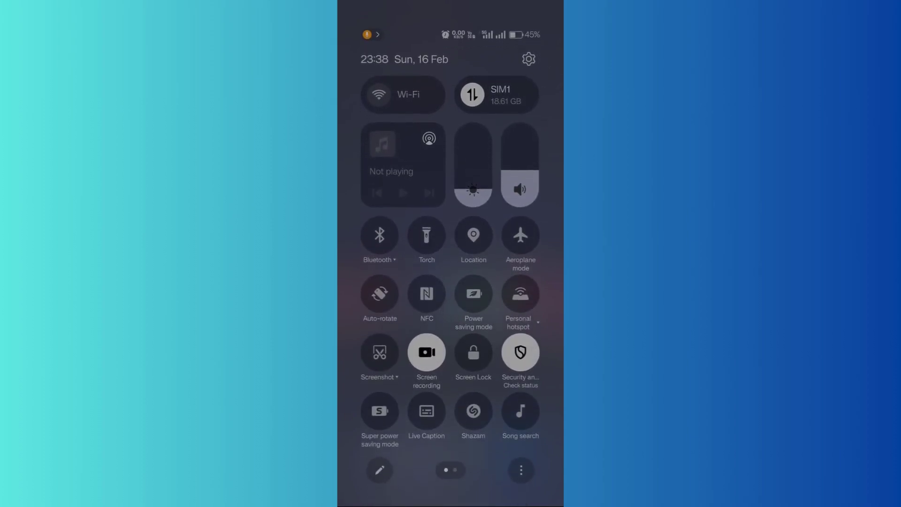
mouse_move(472, 188)
mouse_down()
mouse_move(498, 164)
mouse_move(499, 197)
mouse_move(499, 163)
mouse_move(502, 189)
mouse_up()
- Go to Settings > Display & brightness and nudge the brightness slider slightly brighter
click(528, 60)
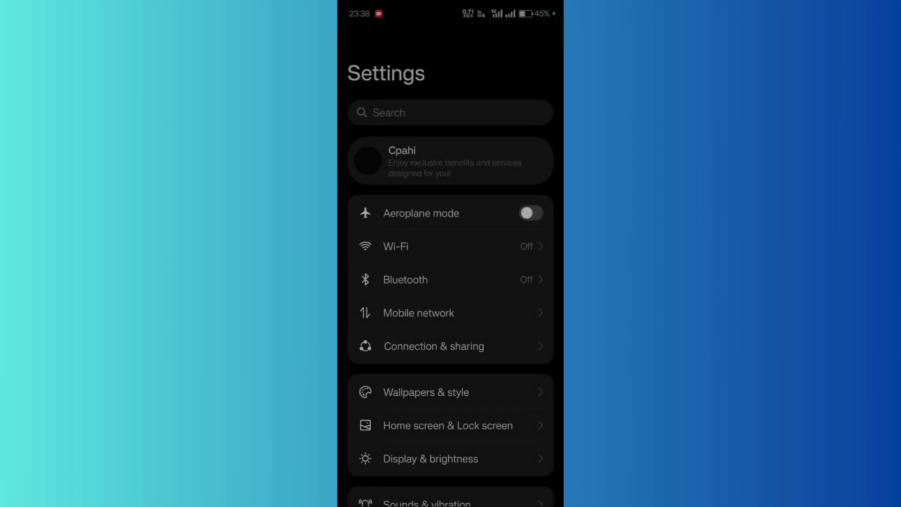
drag(483, 395, 485, 260)
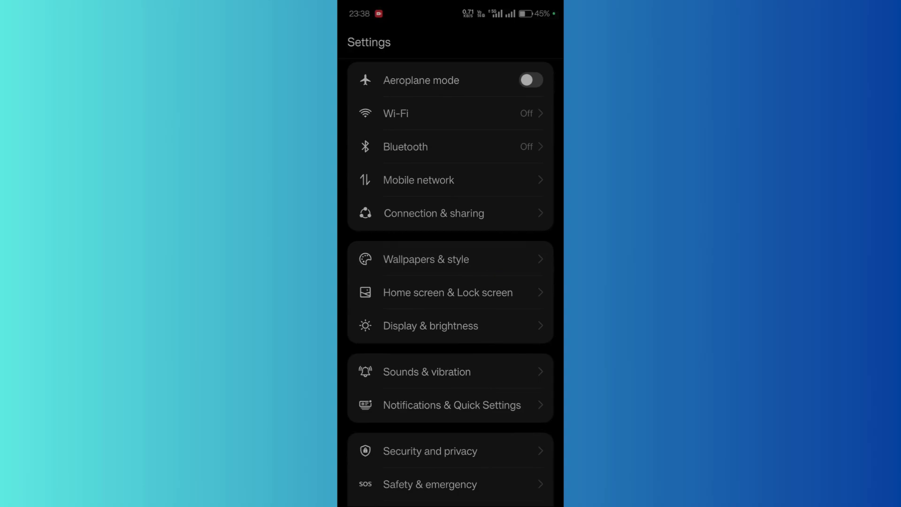
click(478, 330)
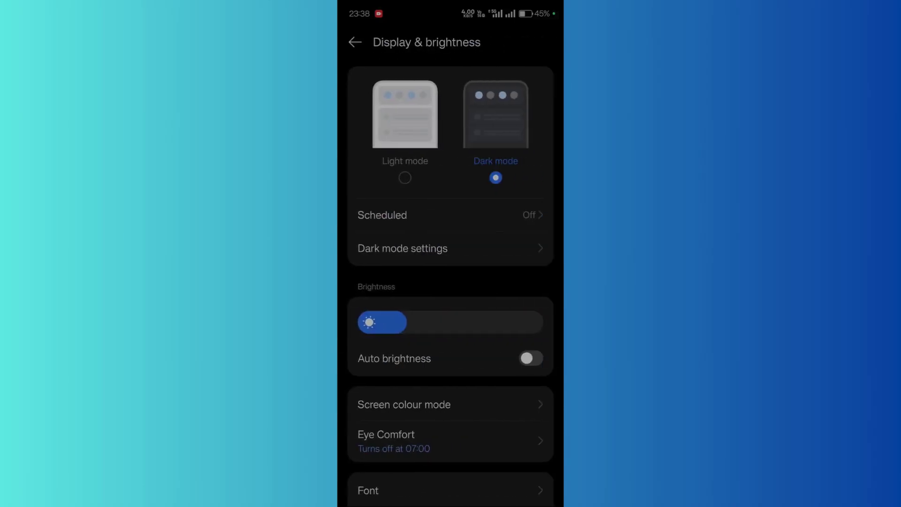
mouse_move(402, 321)
mouse_down()
mouse_move(431, 322)
mouse_move(398, 322)
mouse_up()
mouse_move(488, 416)
mouse_down()
mouse_move(499, 335)
mouse_move(503, 364)
mouse_up()
drag(536, 14, 537, 88)
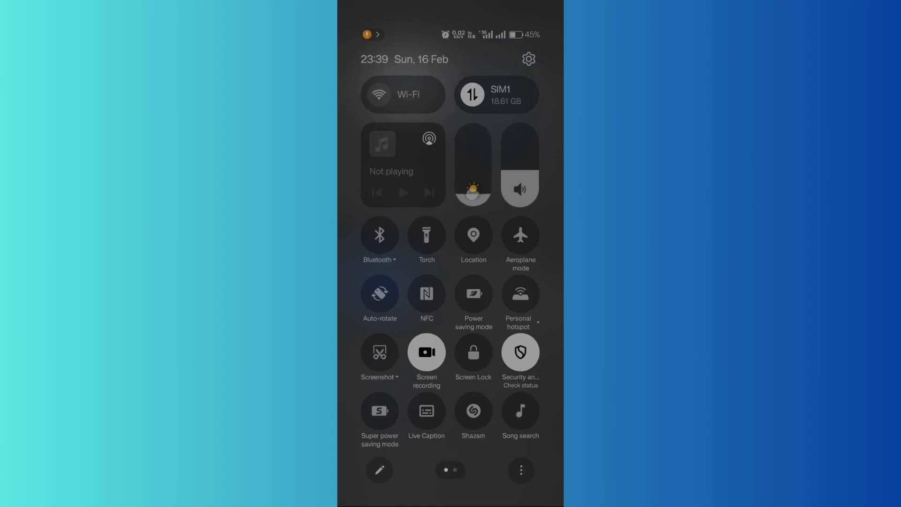
- Nudge the Quick Settings brightness slider up slightly
drag(473, 201, 488, 189)
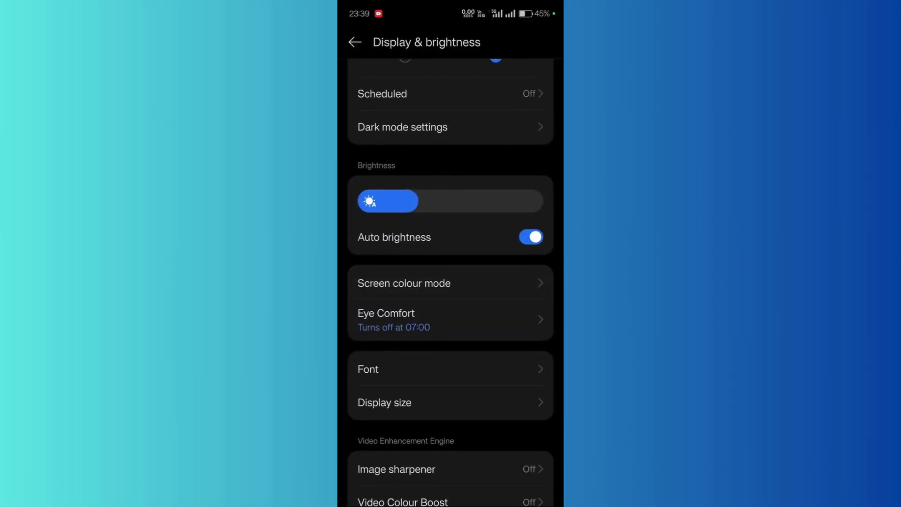
- Scroll to Video Enhancement Engine and switch on Bright HDR video mode
drag(543, 342, 542, 277)
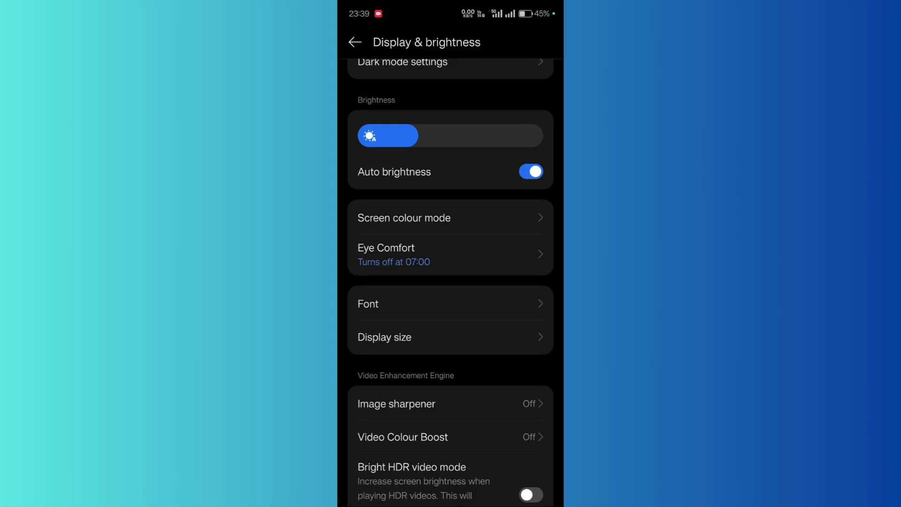
drag(530, 359, 530, 257)
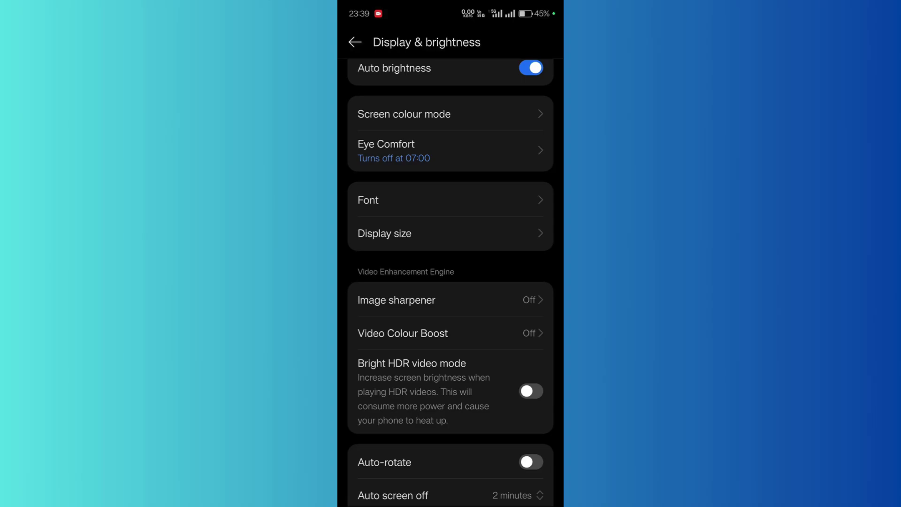
click(531, 391)
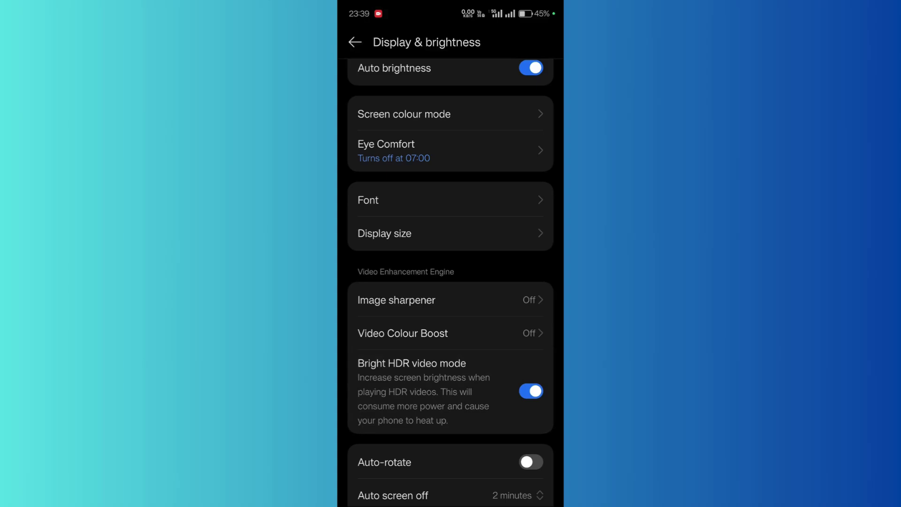